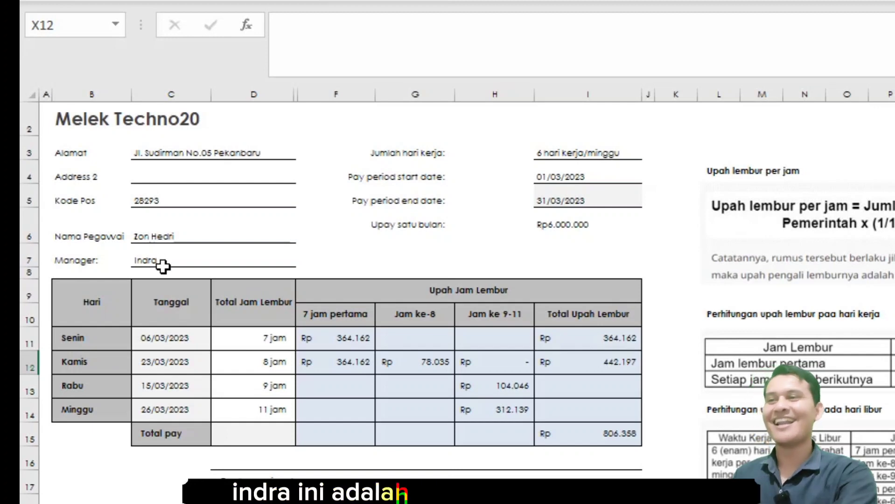
Step: Review the manager field and the Hari and Tanggal entries of the overtime table from Senin to Minggu
{"action": "left_click", "coordinate": [162, 266]}
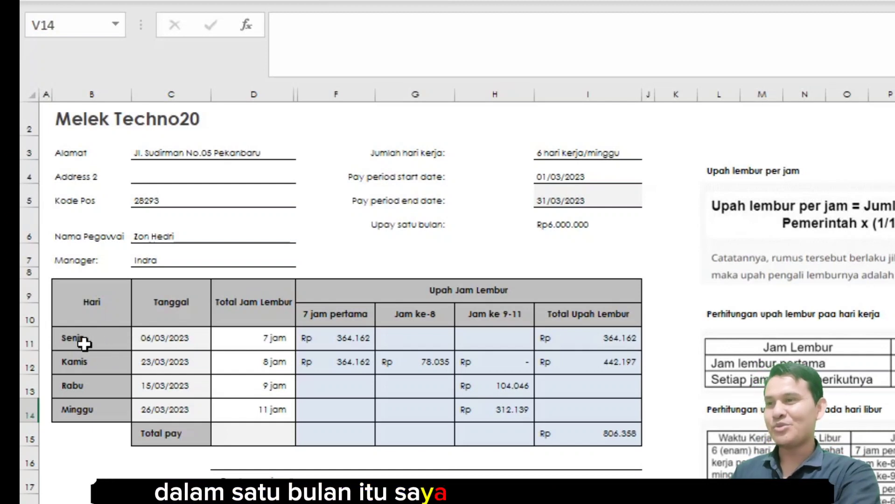
{"action": "left_click", "coordinate": [75, 343]}
{"action": "left_click", "coordinate": [74, 368]}
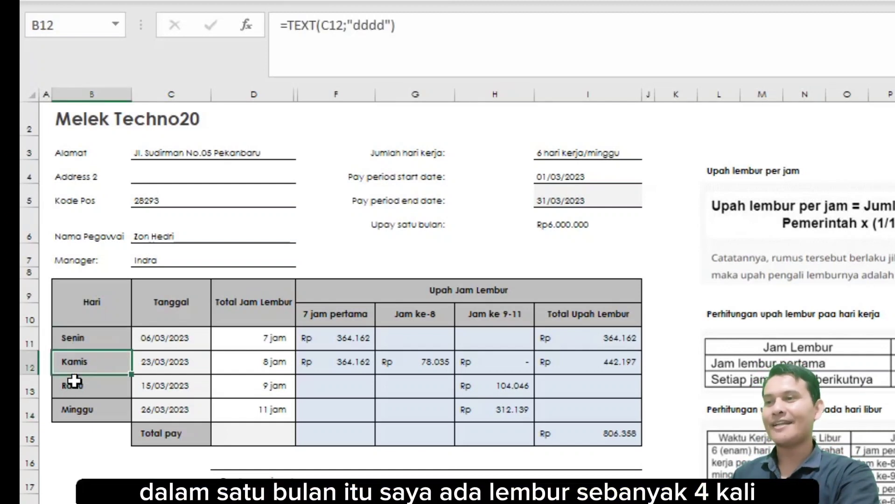
{"action": "left_click", "coordinate": [74, 390]}
{"action": "left_click", "coordinate": [84, 413]}
{"action": "left_click_drag", "start_coordinate": [191, 331], "coordinate": [183, 402]}
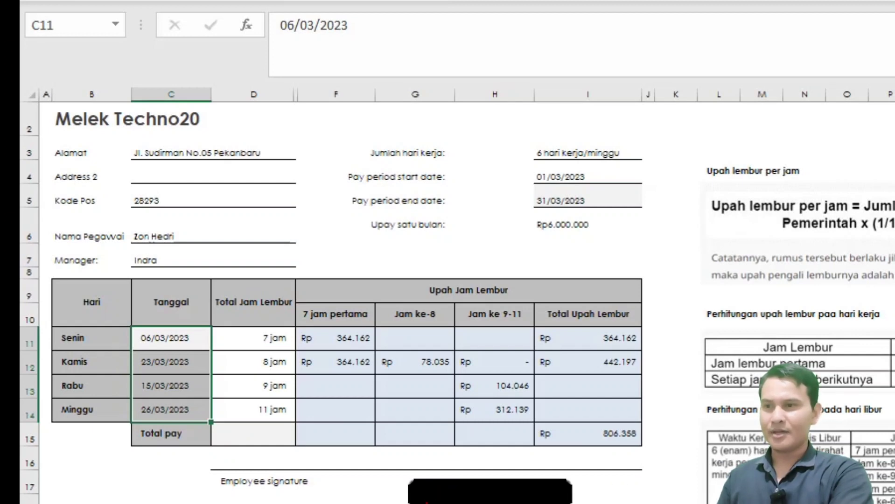
{"action": "left_click", "coordinate": [889, 469]}
Step: Go through the Total Jam Lembur values for each overtime date in D11 to D14
{"action": "left_click", "coordinate": [172, 349]}
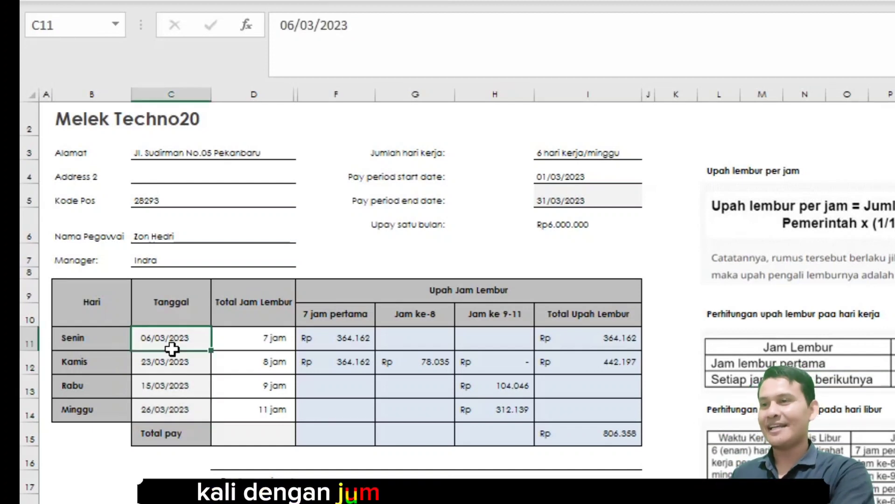
{"action": "left_click", "coordinate": [251, 348]}
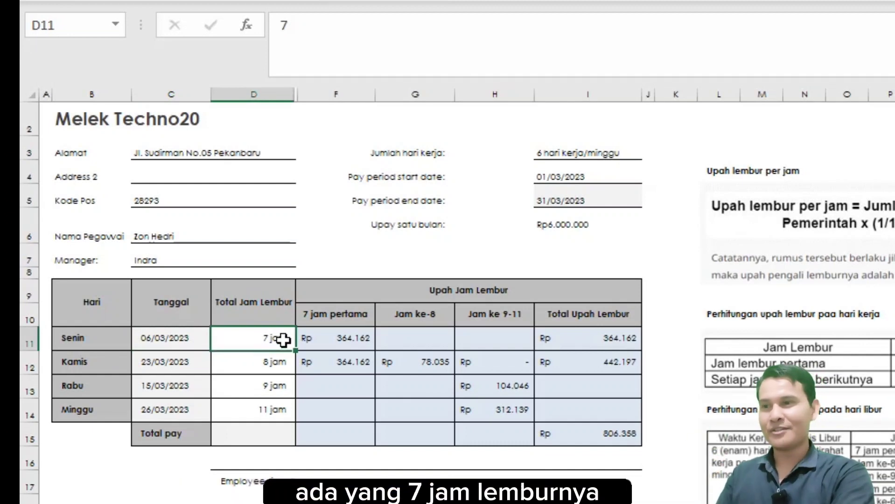
{"action": "left_click", "coordinate": [281, 363]}
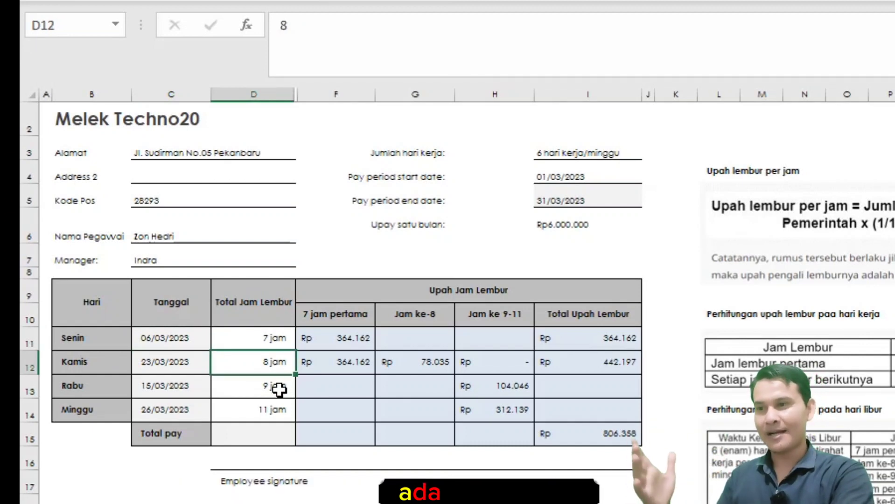
{"action": "left_click", "coordinate": [279, 390]}
{"action": "left_click", "coordinate": [273, 412]}
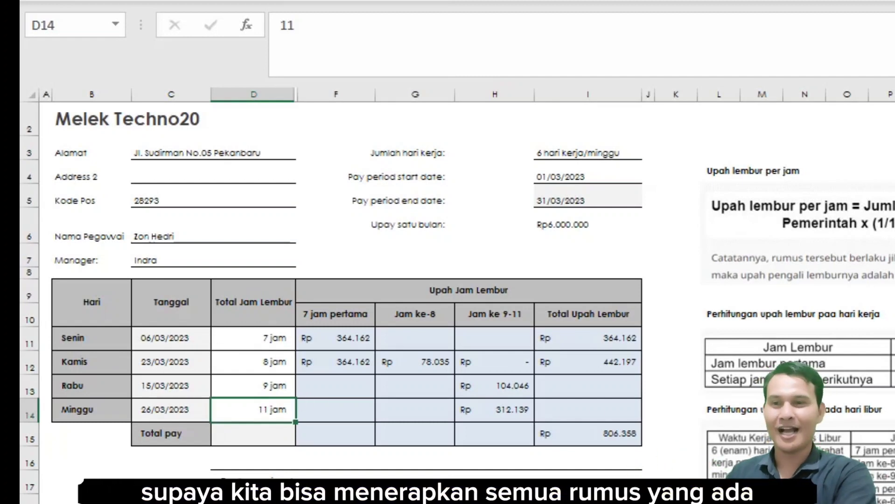
{"action": "left_click", "coordinate": [894, 459]}
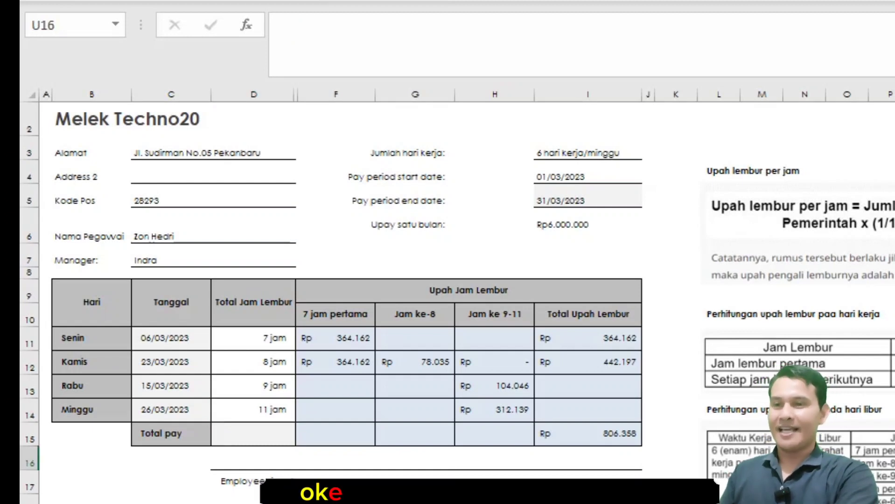
Step: Review the Upah Jam Lembur heading and its 7 jam pertama and Jam ke-8 column headings
{"action": "left_click", "coordinate": [513, 291]}
{"action": "left_click", "coordinate": [417, 288]}
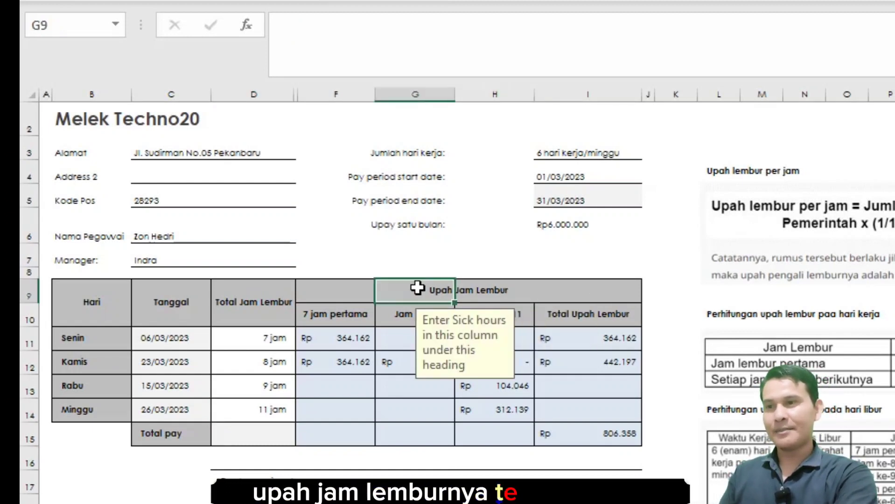
{"action": "left_click", "coordinate": [329, 316]}
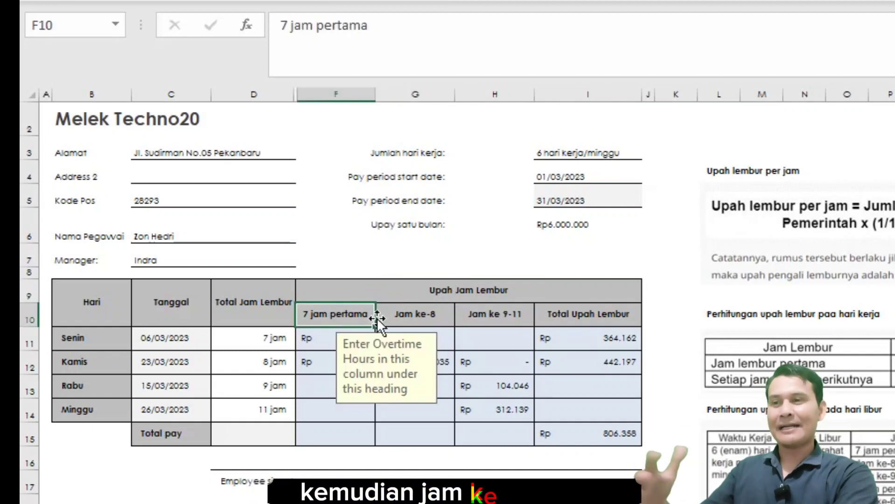
{"action": "left_click", "coordinate": [405, 317]}
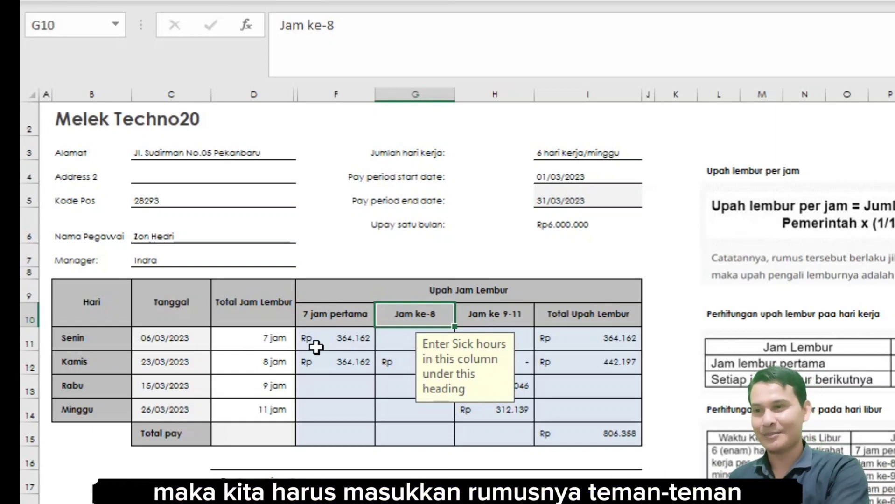
Step: Examine each part of the Senin overtime formula under 7 jam pertama in F11, including the (1/173), 75% and $I$6 terms
{"action": "left_click", "coordinate": [313, 347]}
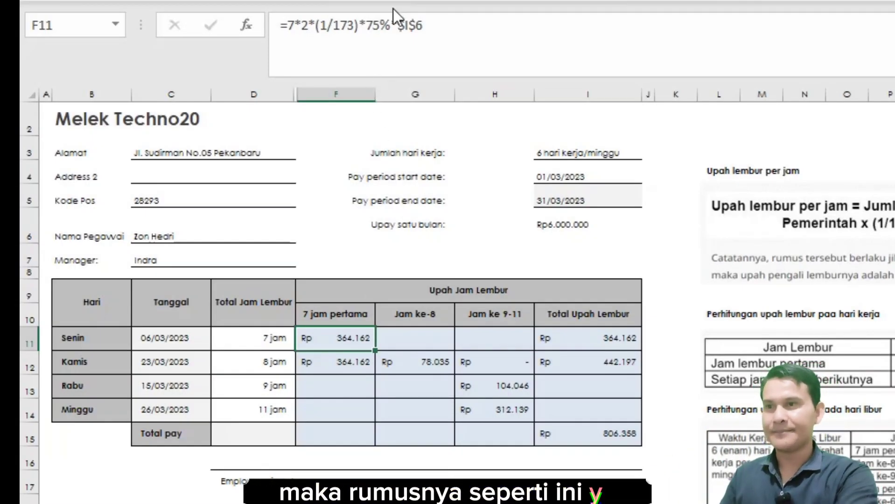
{"action": "left_click", "coordinate": [290, 26]}
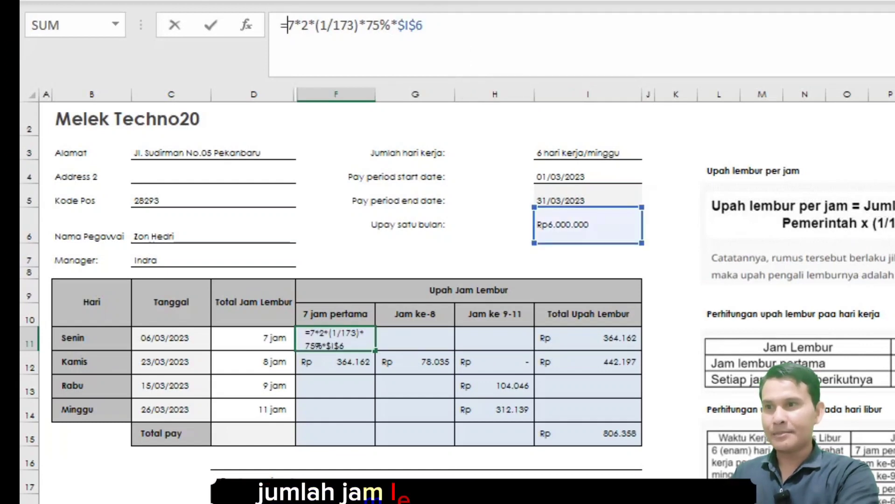
{"action": "double_click", "coordinate": [294, 23]}
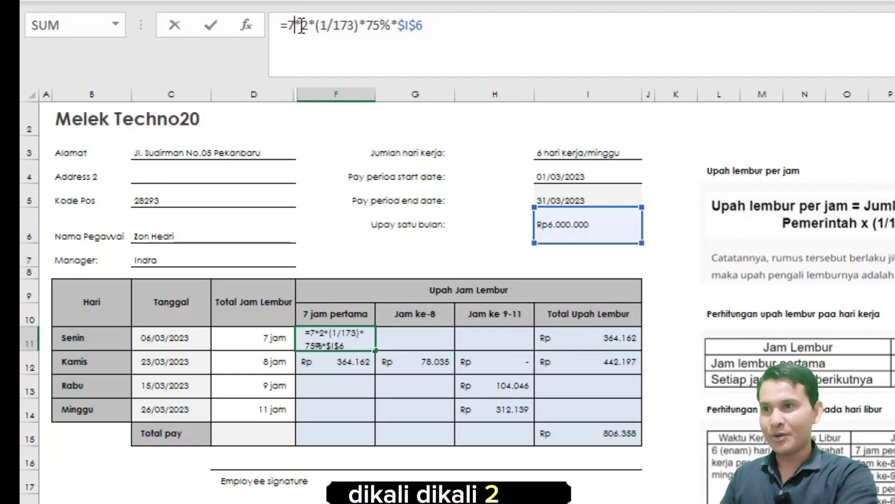
{"action": "left_click", "coordinate": [305, 25]}
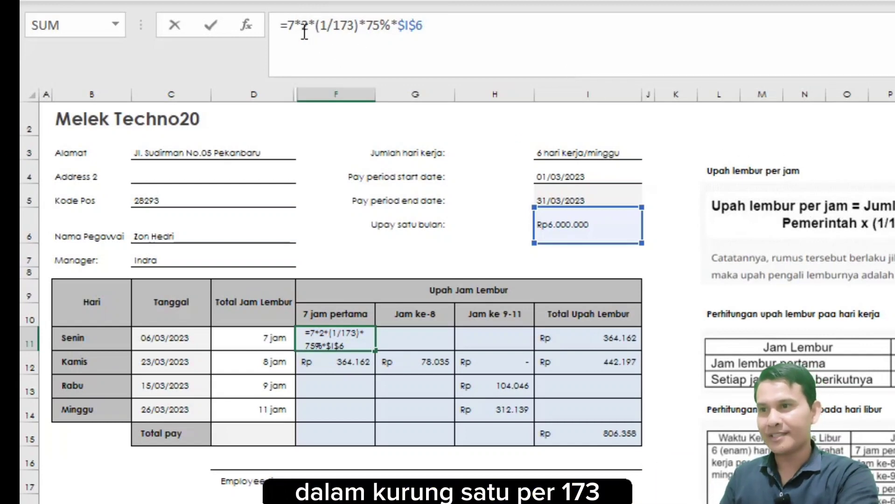
{"action": "left_click_drag", "start_coordinate": [315, 24], "coordinate": [360, 25]}
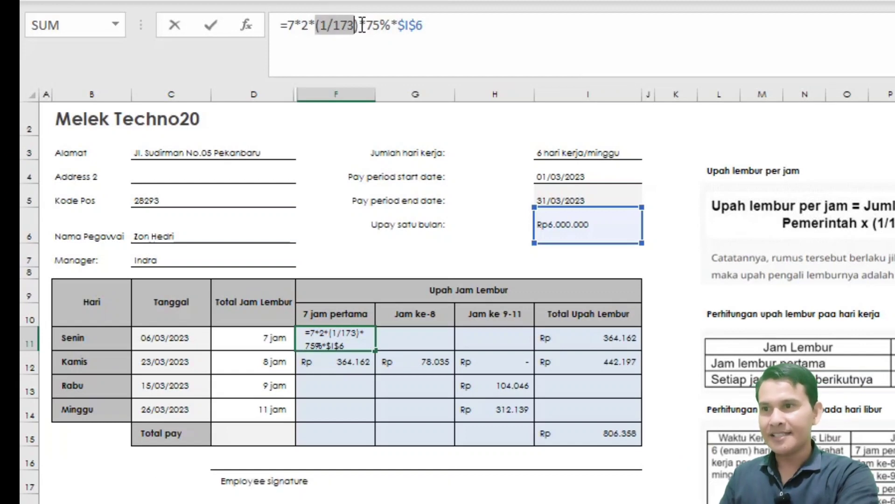
{"action": "left_click_drag", "start_coordinate": [359, 25], "coordinate": [366, 25]}
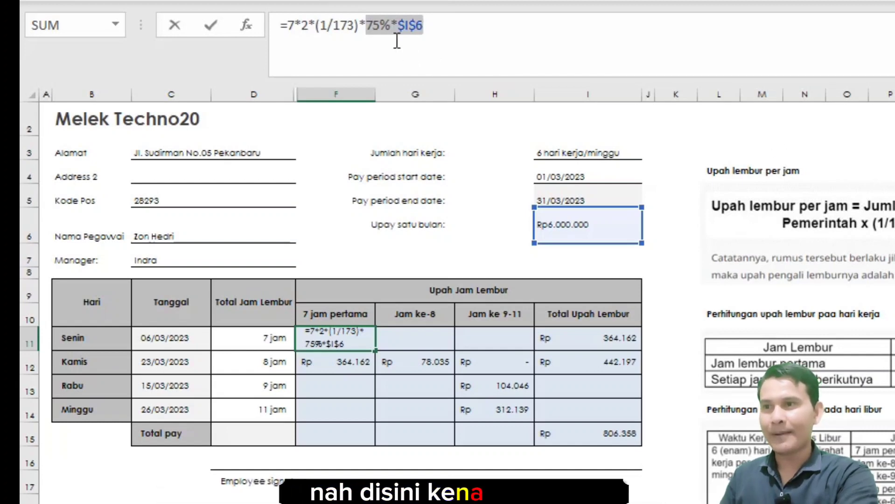
{"action": "left_click", "coordinate": [396, 35]}
{"action": "left_click_drag", "start_coordinate": [367, 25], "coordinate": [423, 25]}
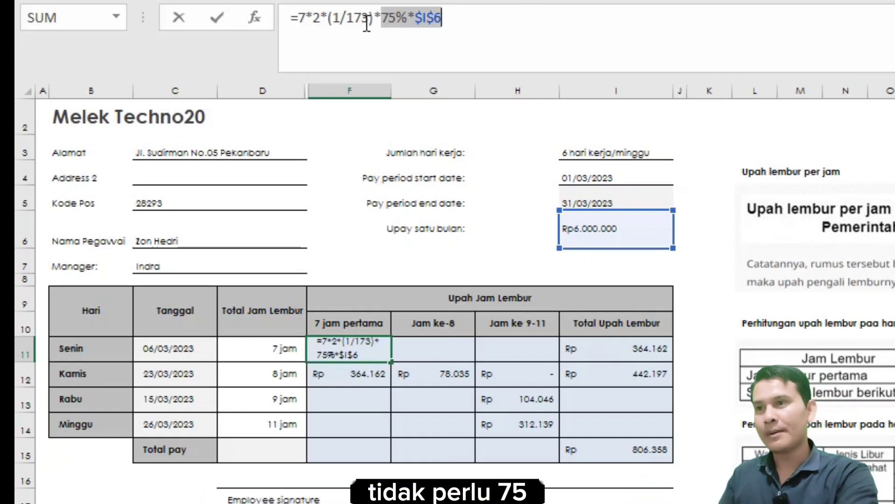
{"action": "left_click_drag", "start_coordinate": [406, 19], "coordinate": [389, 19]}
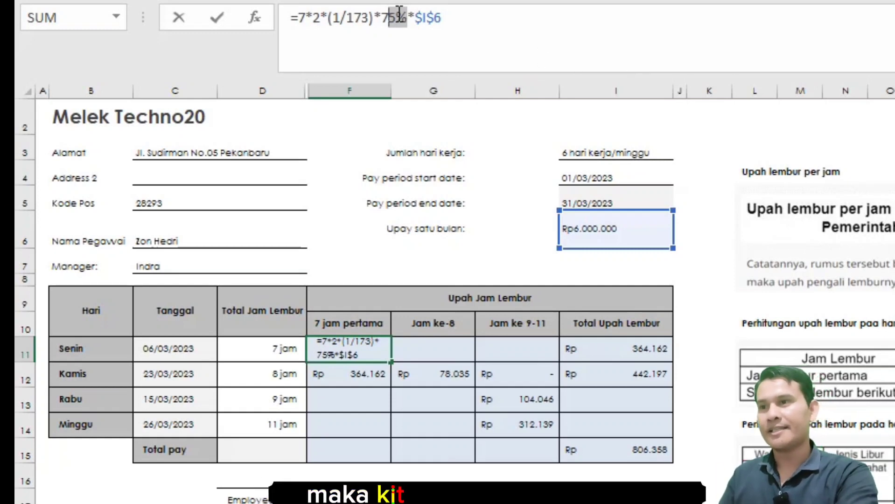
{"action": "left_click_drag", "start_coordinate": [383, 19], "coordinate": [407, 18]}
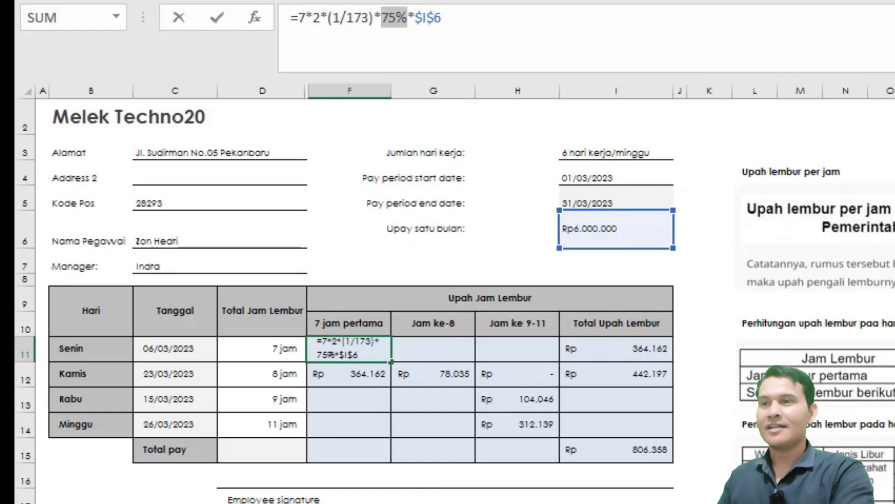
{"action": "key", "text": "ctrl+Return"}
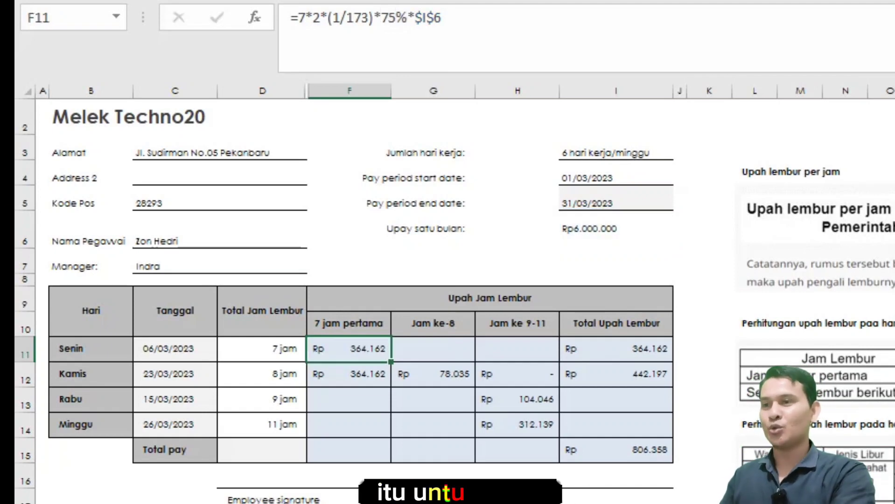
{"action": "left_click", "coordinate": [331, 325]}
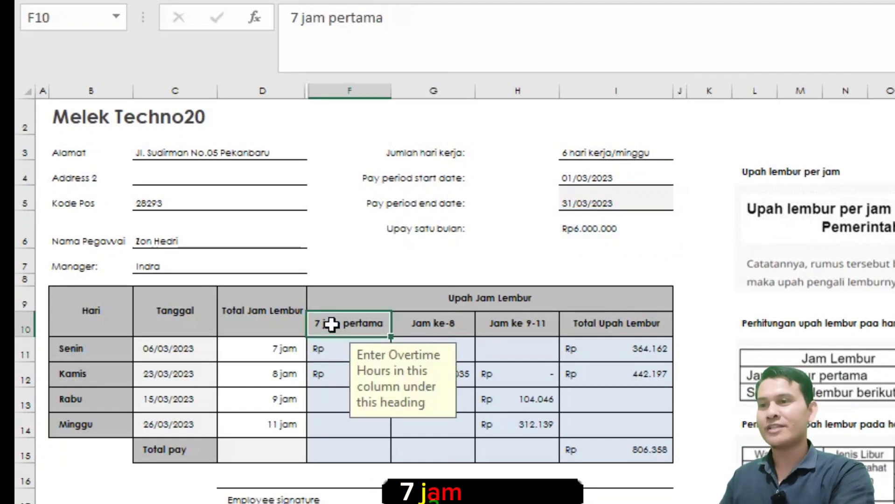
{"action": "left_click", "coordinate": [344, 346]}
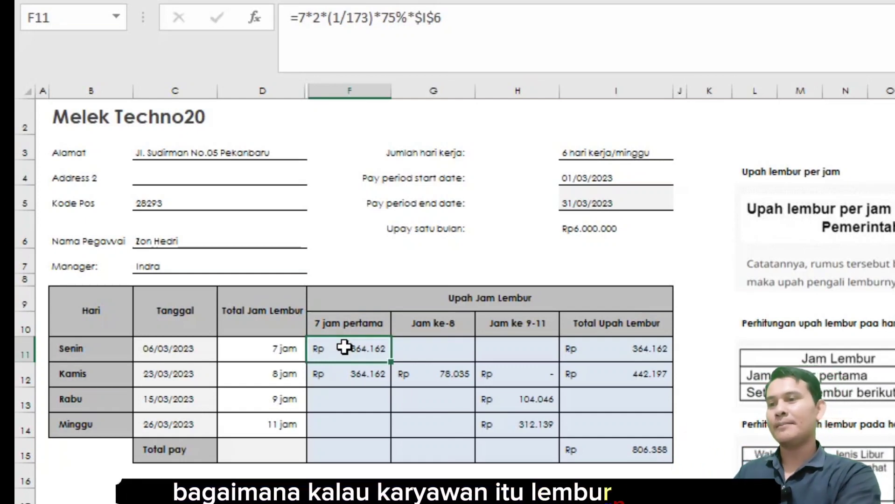
Step: Examine the IF formula under Jam ke-8 in G11, covering its D11=7 test, empty result and 1*3*(1/173)*75%*$I$6 calculation
{"action": "left_click", "coordinate": [283, 348]}
{"action": "left_click", "coordinate": [456, 352]}
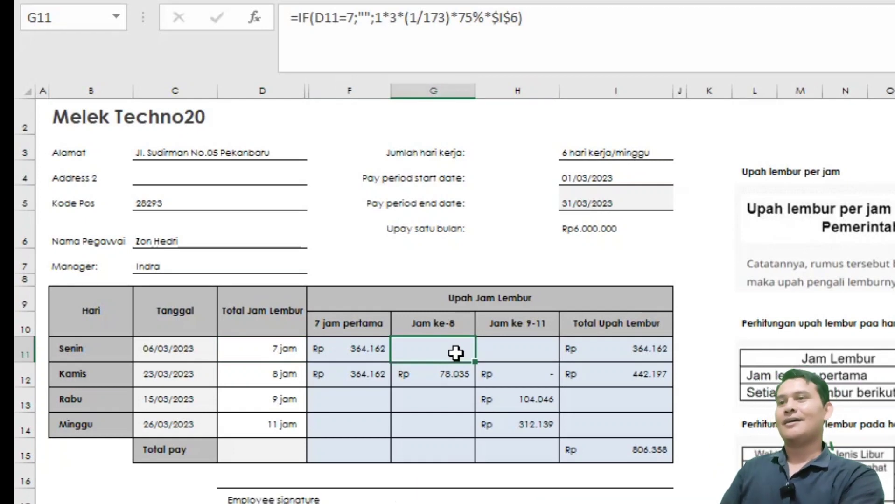
{"action": "left_click", "coordinate": [381, 21]}
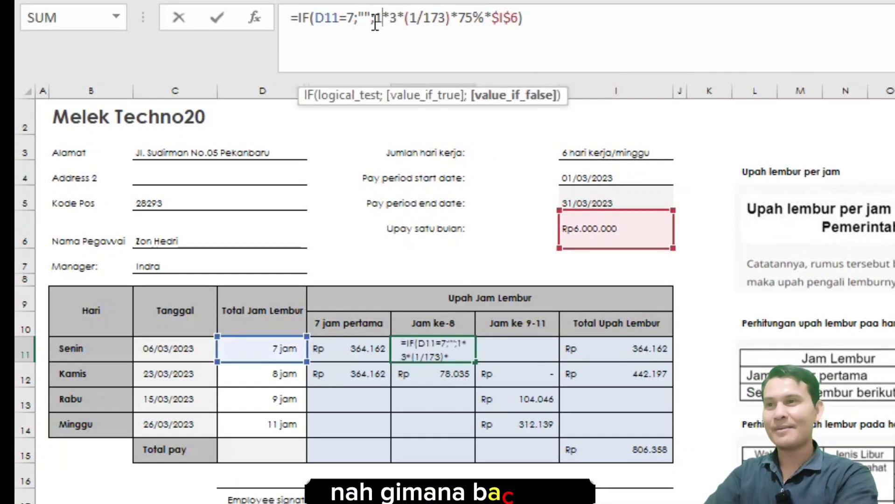
{"action": "left_click", "coordinate": [321, 24]}
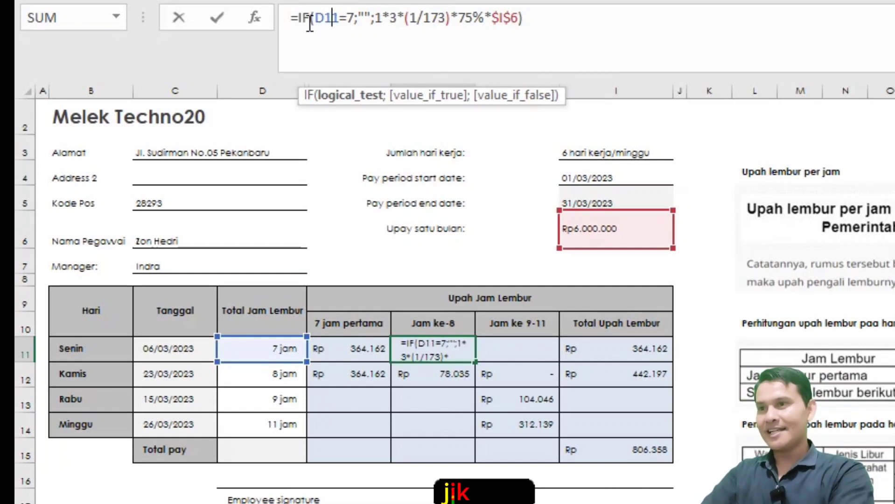
{"action": "left_click", "coordinate": [304, 21]}
{"action": "left_click_drag", "start_coordinate": [317, 21], "coordinate": [346, 21]}
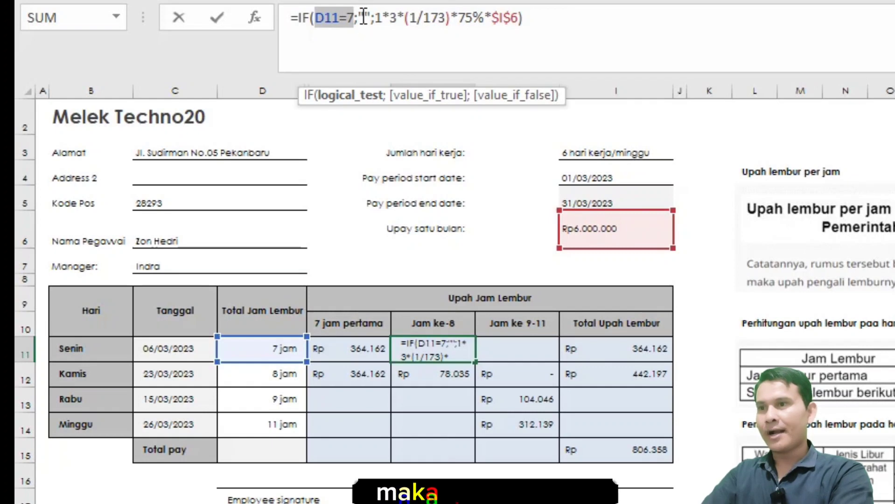
{"action": "left_click_drag", "start_coordinate": [358, 18], "coordinate": [372, 17]}
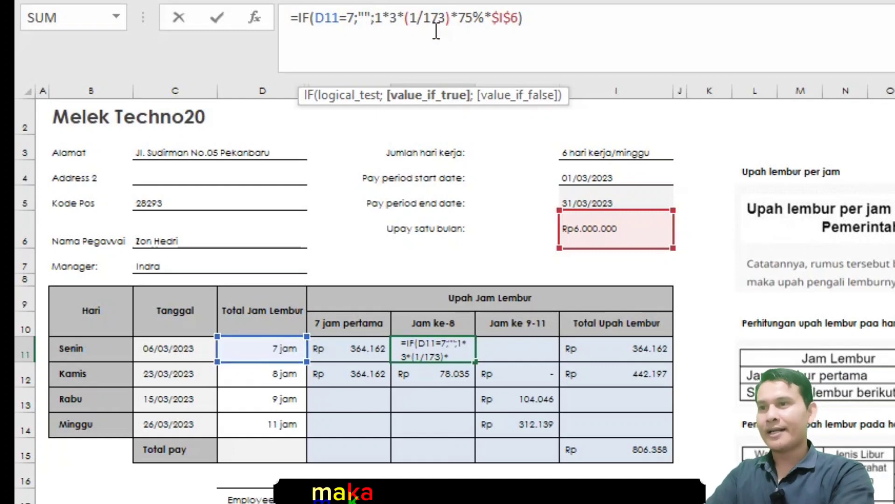
{"action": "left_click_drag", "start_coordinate": [376, 14], "coordinate": [524, 15]}
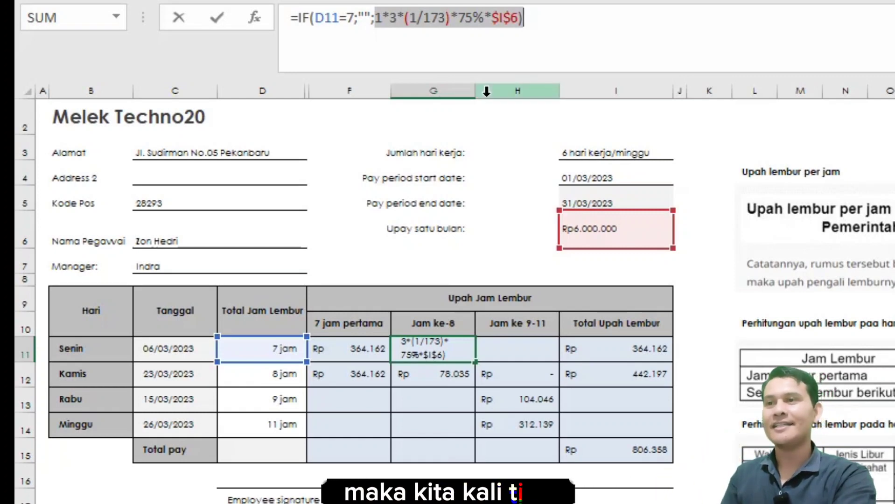
{"action": "left_click", "coordinate": [420, 25]}
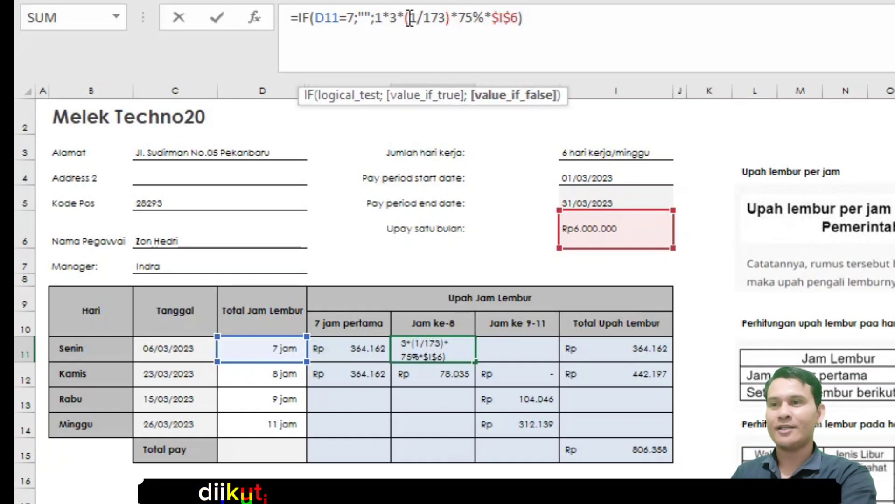
{"action": "left_click_drag", "start_coordinate": [410, 17], "coordinate": [525, 18]}
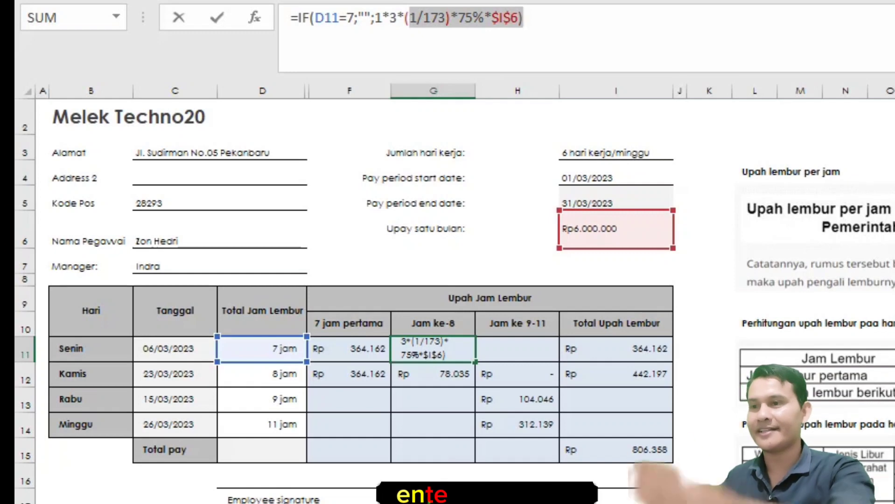
{"action": "key", "text": "Return"}
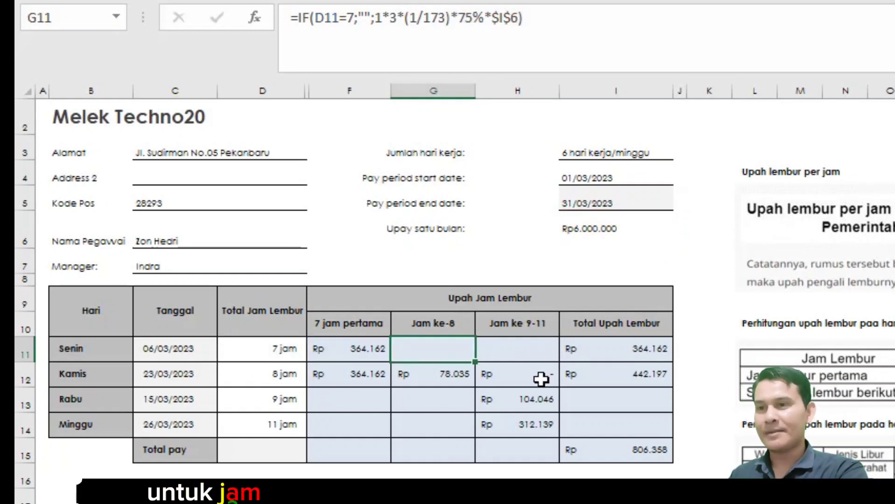
Step: Examine the IF formula under Jam ke 9-11 in H11, covering its D11=7 test, empty result and (D11-8) term
{"action": "left_click", "coordinate": [517, 347]}
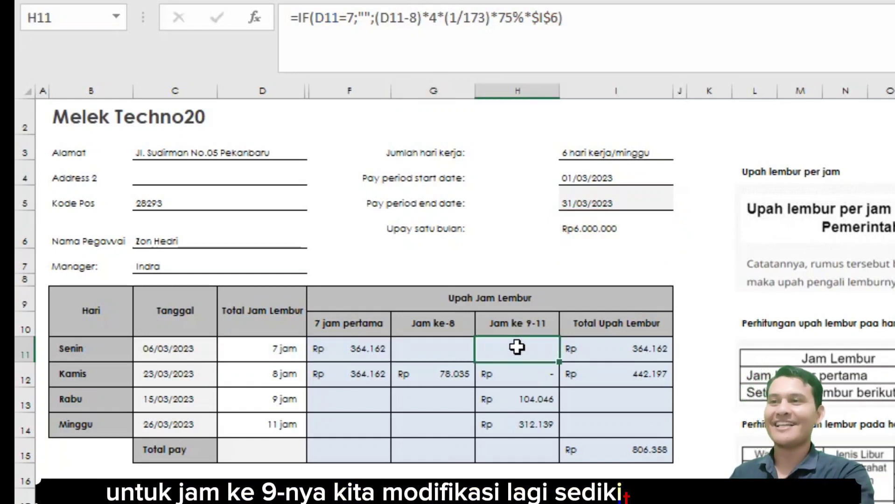
{"action": "left_click", "coordinate": [313, 19]}
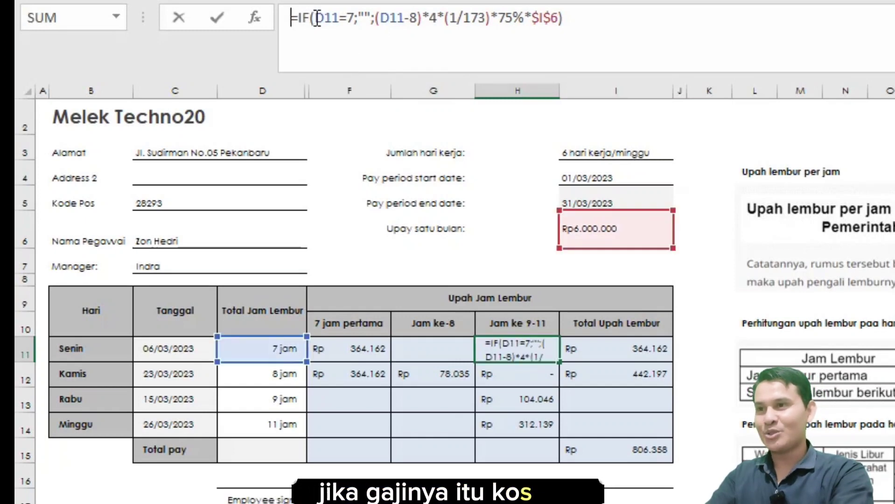
{"action": "left_click_drag", "start_coordinate": [344, 19], "coordinate": [355, 20]}
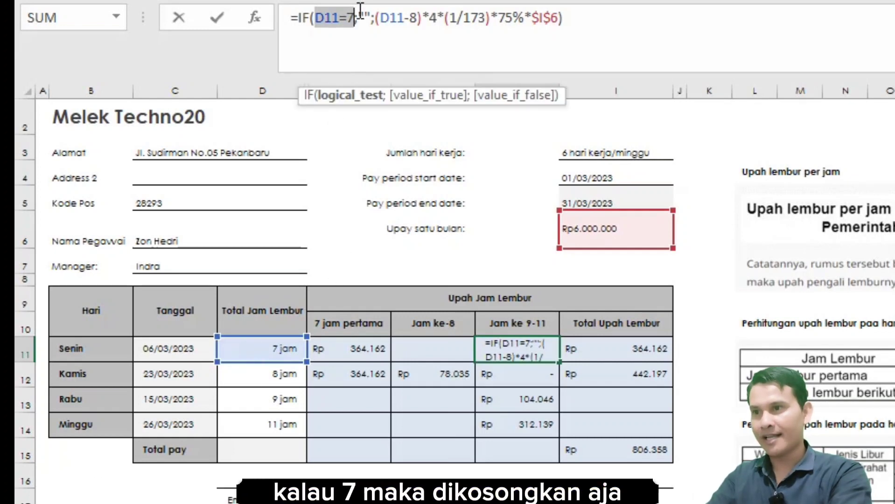
{"action": "left_click_drag", "start_coordinate": [358, 18], "coordinate": [370, 9]}
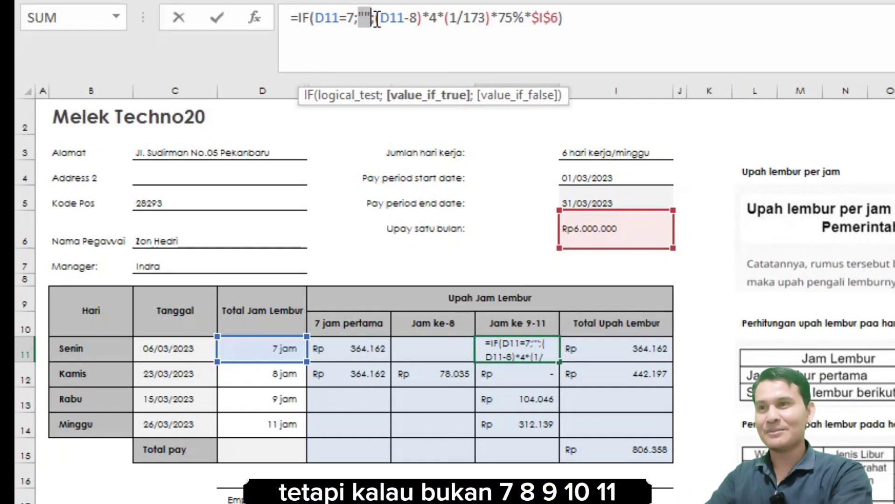
{"action": "left_click_drag", "start_coordinate": [376, 19], "coordinate": [415, 19]}
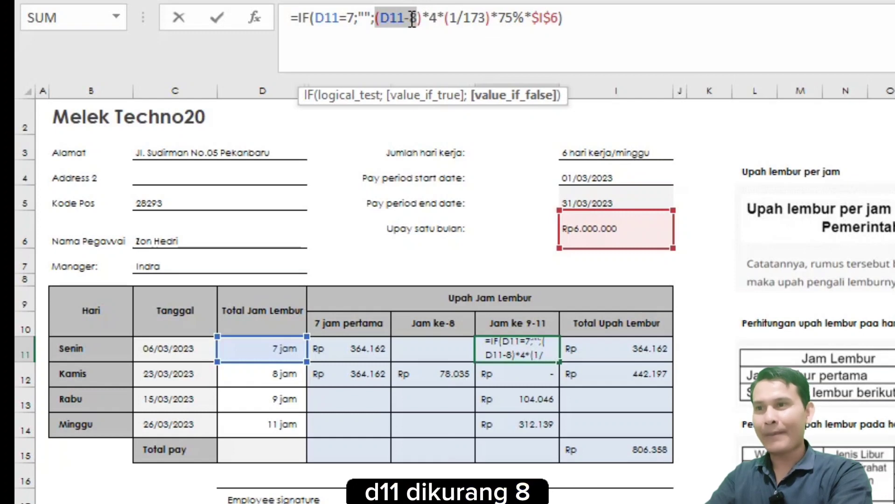
{"action": "left_click", "coordinate": [413, 19]}
{"action": "left_click_drag", "start_coordinate": [416, 19], "coordinate": [381, 18]}
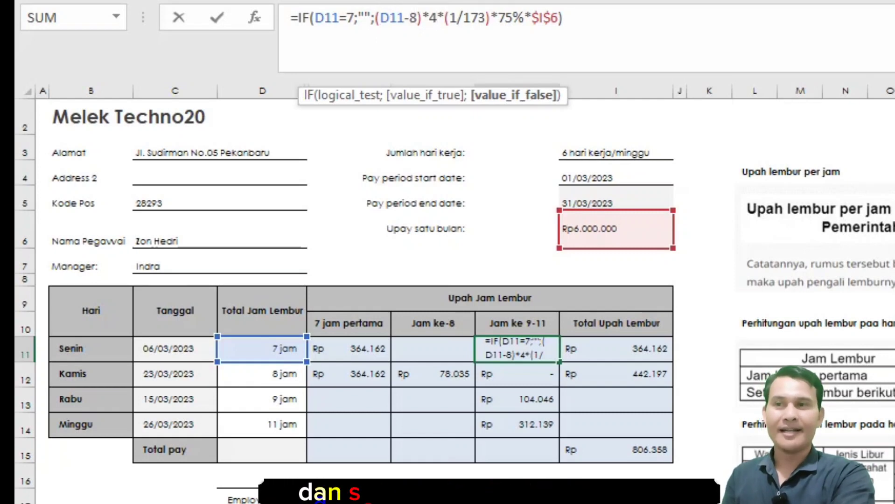
{"action": "left_click", "coordinate": [694, 27]}
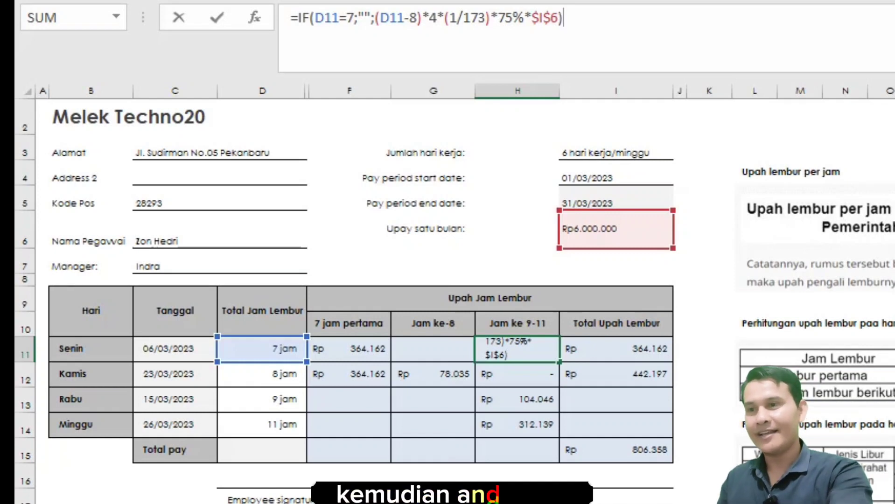
{"action": "key", "text": "Return"}
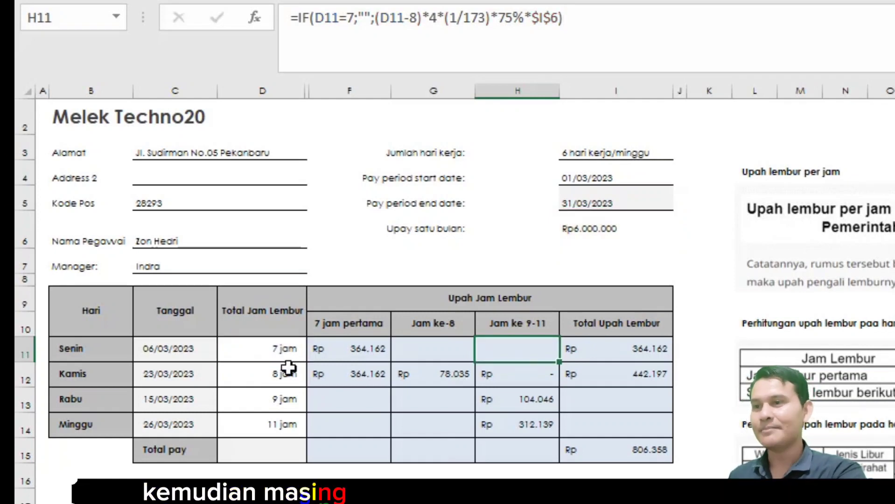
Step: Copy the Senin overtime formulas in F11, G11 and H11 down each column through the Minggu row
{"action": "left_click", "coordinate": [352, 347]}
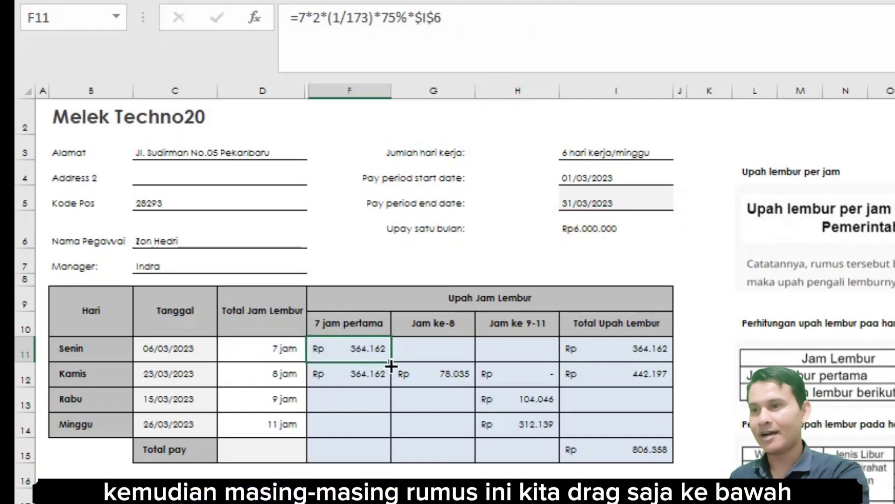
{"action": "left_click_drag", "start_coordinate": [391, 365], "coordinate": [392, 435]}
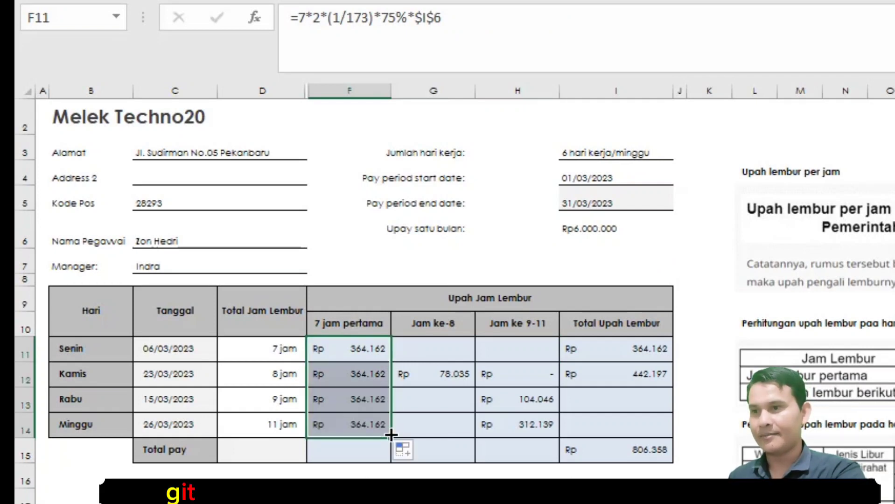
{"action": "left_click", "coordinate": [455, 354]}
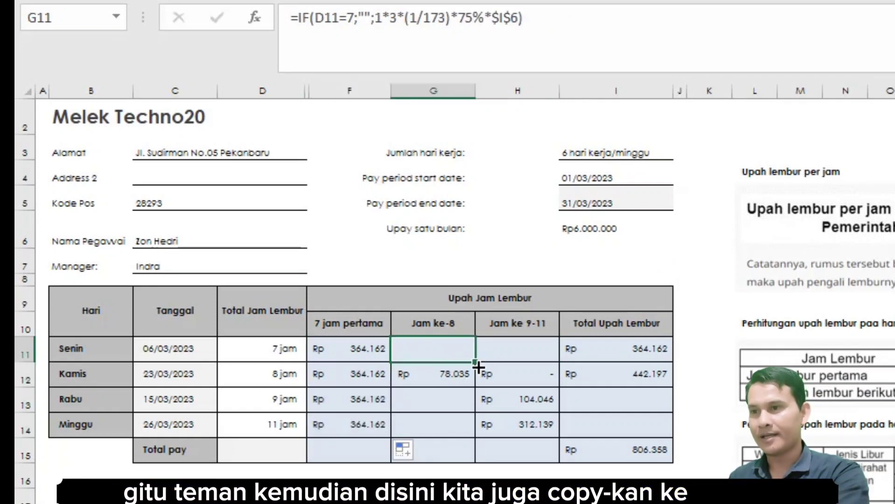
{"action": "left_click_drag", "start_coordinate": [478, 382], "coordinate": [476, 430]}
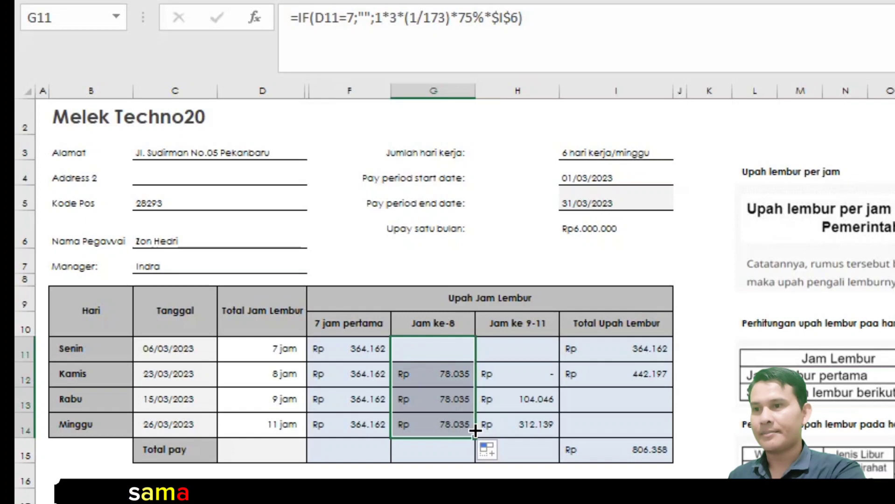
{"action": "left_click", "coordinate": [523, 359]}
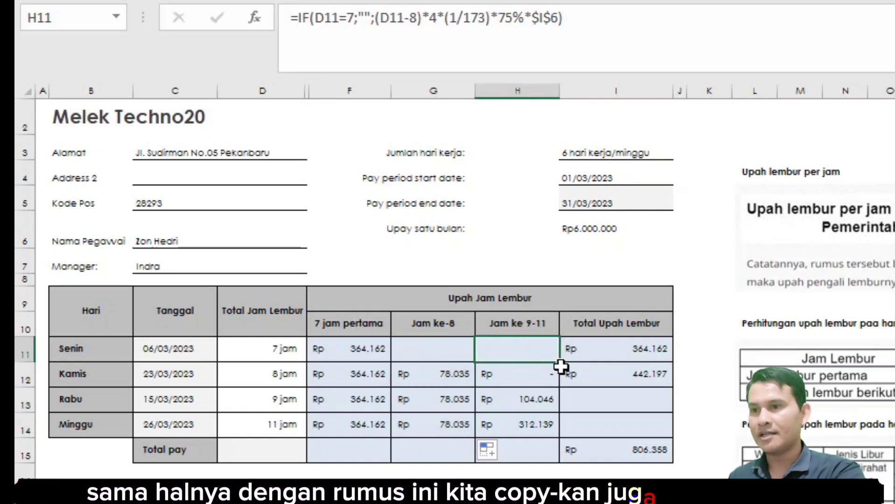
{"action": "left_click_drag", "start_coordinate": [559, 365], "coordinate": [555, 431]}
Step: Review the F11:H11 range in the Total Upah Lembur SUM formula in I11 and copy the formula down to I14
{"action": "left_click", "coordinate": [623, 350]}
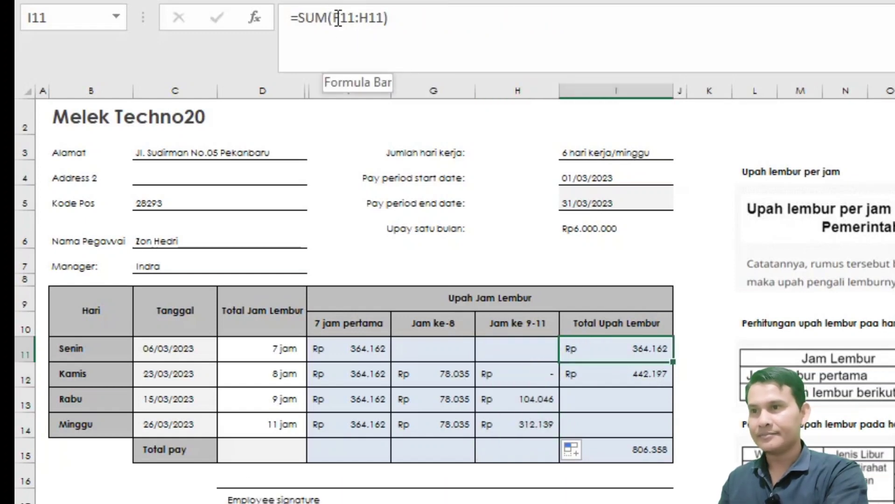
{"action": "left_click_drag", "start_coordinate": [331, 18], "coordinate": [387, 17]}
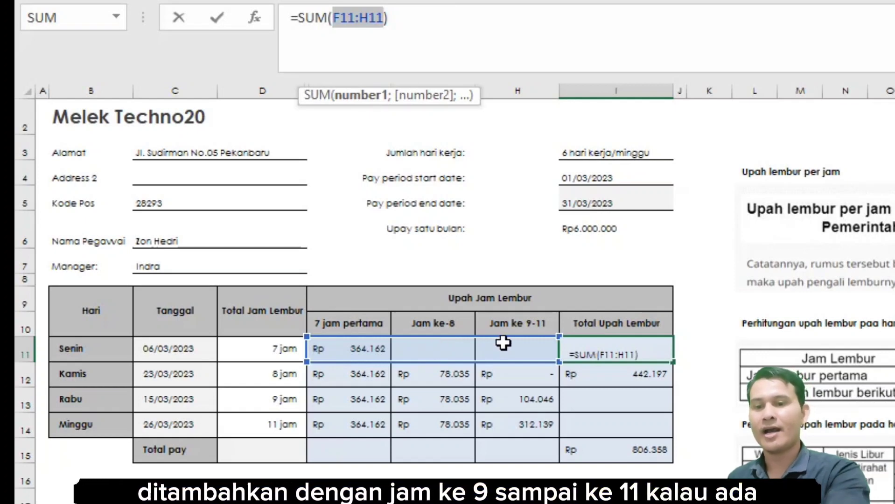
{"action": "key", "text": "ctrl+Return"}
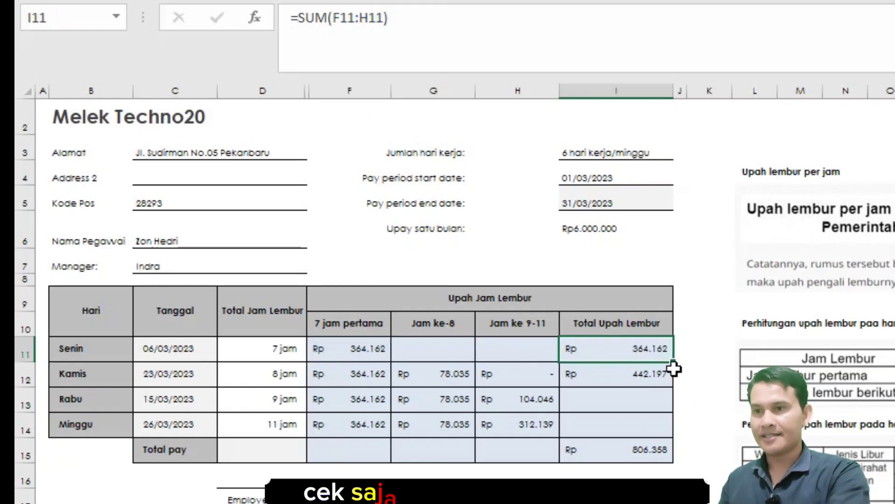
{"action": "left_click_drag", "start_coordinate": [671, 363], "coordinate": [670, 439]}
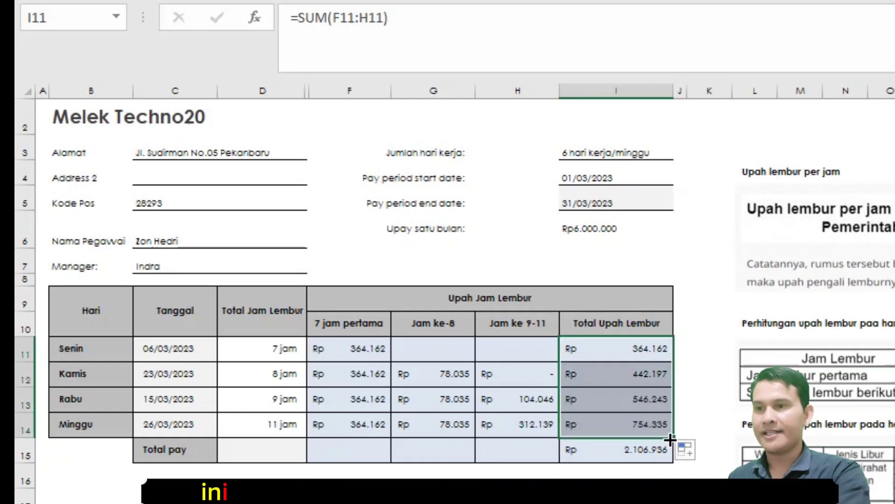
Step: Examine the Total pay formula in I15, focusing on its I11:I14 sum range
{"action": "left_click", "coordinate": [637, 454]}
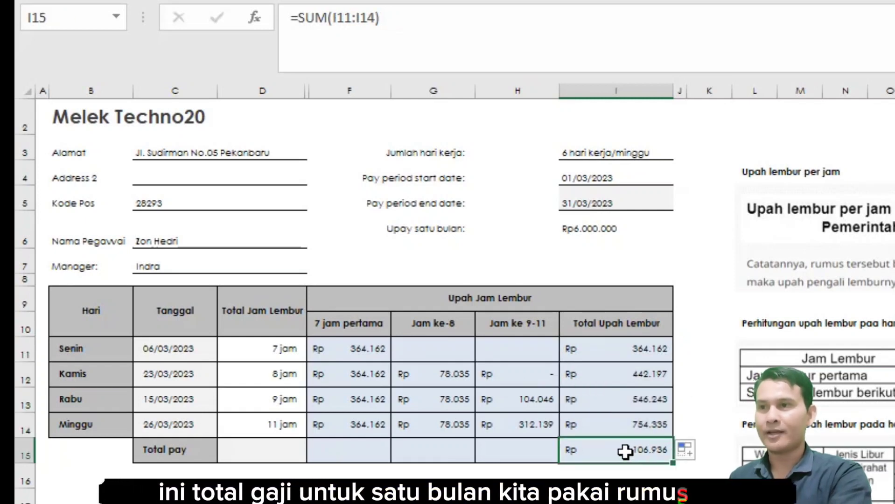
{"action": "left_click", "coordinate": [336, 18]}
{"action": "left_click_drag", "start_coordinate": [334, 19], "coordinate": [380, 19]}
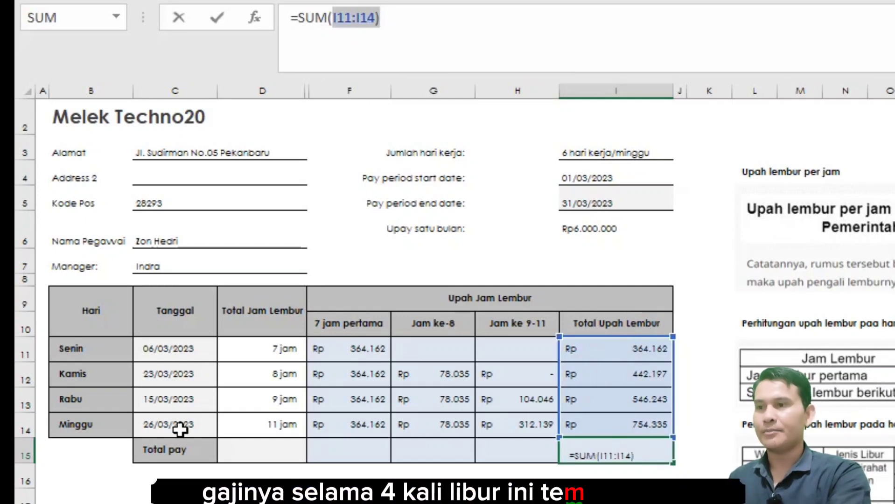
{"action": "left_click", "coordinate": [347, 451]}
{"action": "left_click", "coordinate": [271, 352]}
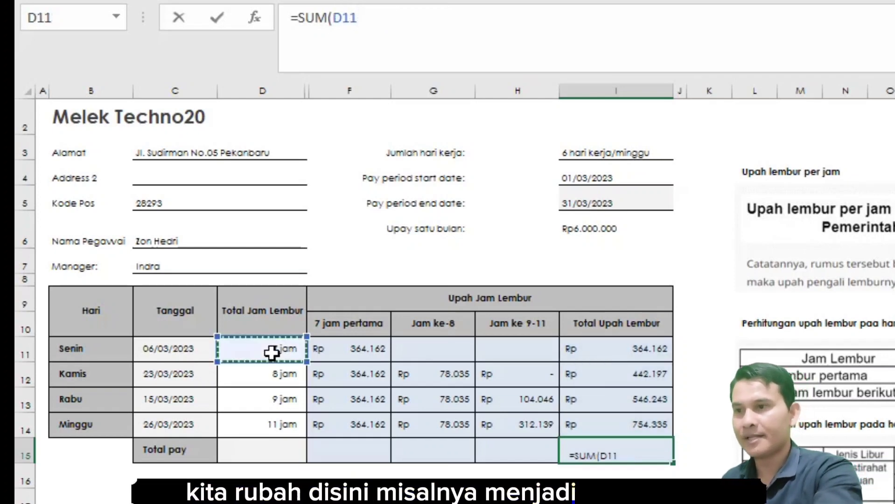
{"action": "type", "text": "9"}
{"action": "key", "text": "Escape"}
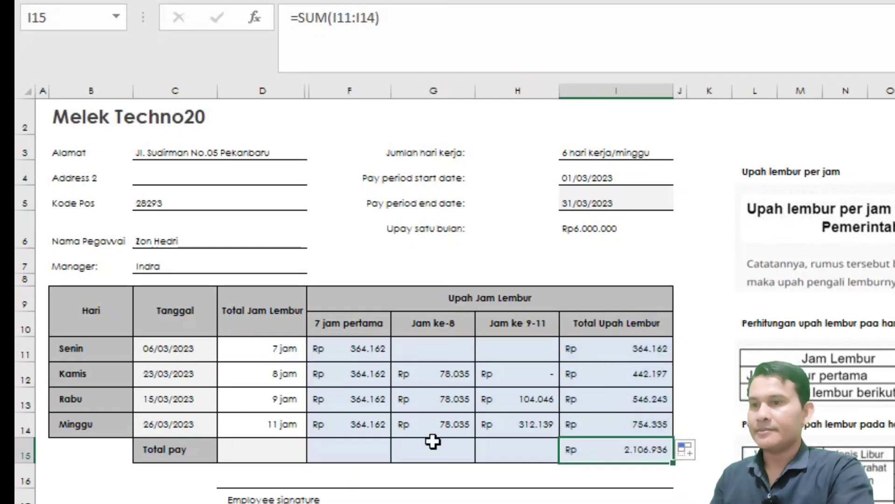
Step: Set Senin's Total Jam Lembur in D11 to 9 and check its Jam ke-8 and Jam ke 9-11 wages
{"action": "left_click", "coordinate": [432, 442]}
{"action": "left_click", "coordinate": [286, 351]}
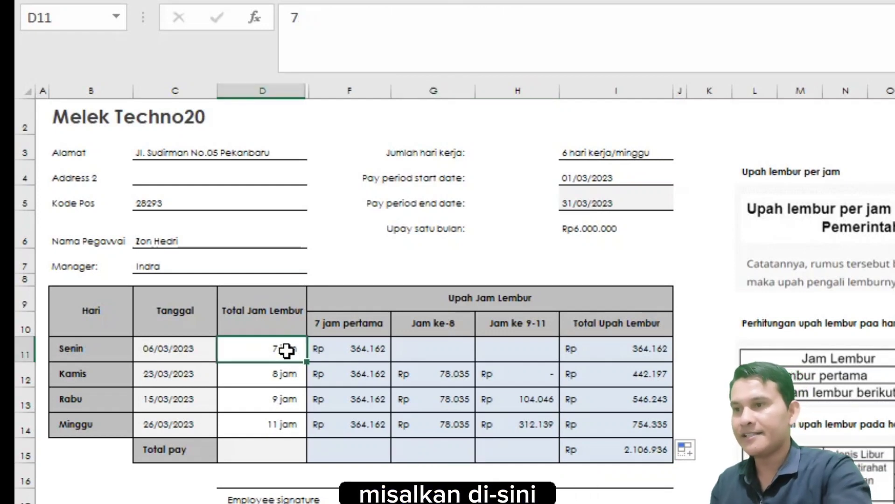
{"action": "type", "text": "9"}
{"action": "left_click", "coordinate": [505, 232]}
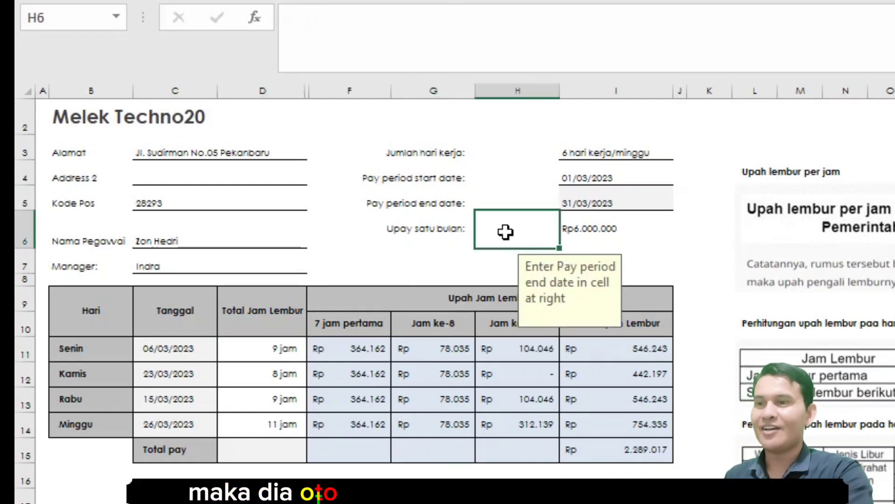
{"action": "left_click", "coordinate": [442, 355]}
{"action": "left_click", "coordinate": [489, 351]}
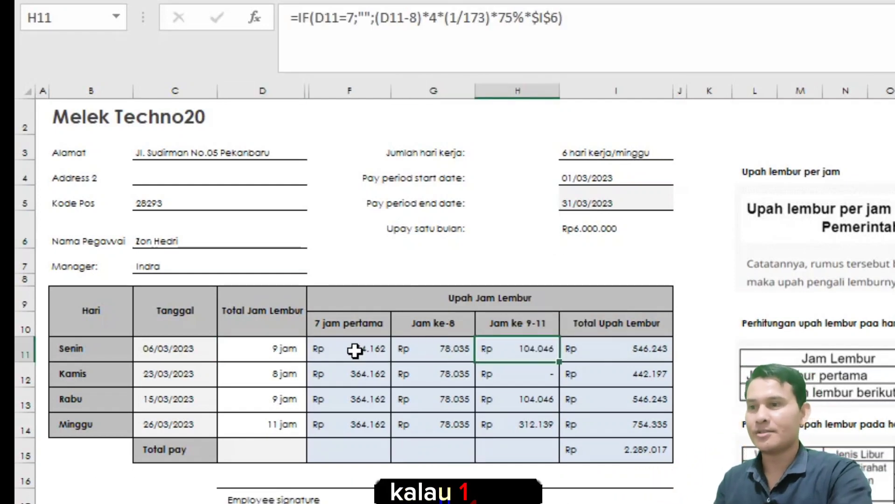
Step: Set Senin's Total Jam Lembur in D11 to 11 and compare with the Minggu wage under Jam ke 9-11
{"action": "left_click", "coordinate": [287, 353]}
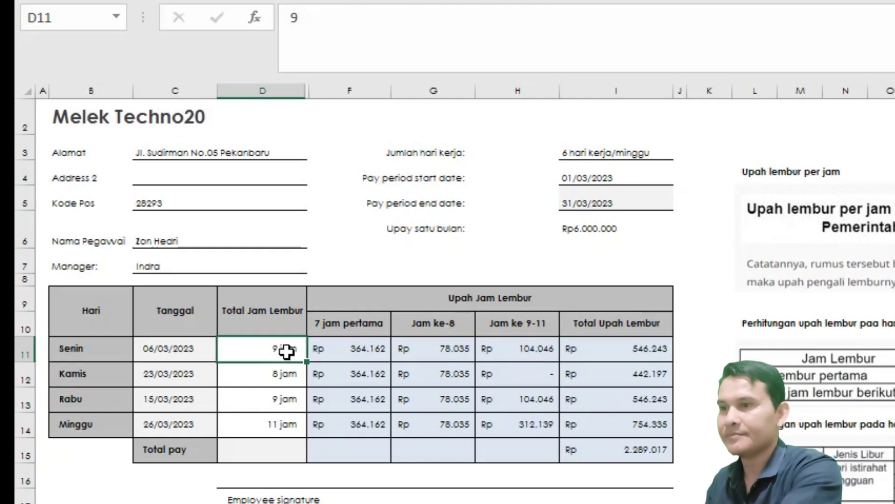
{"action": "left_click", "coordinate": [484, 254]}
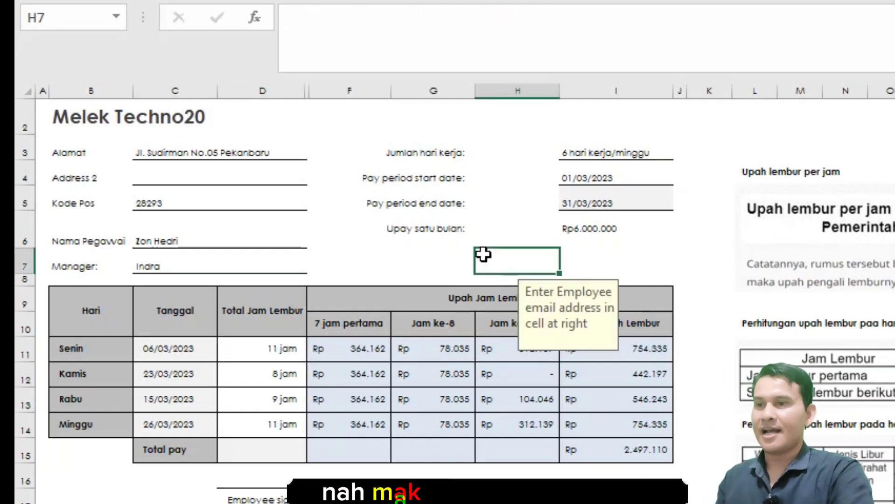
{"action": "left_click", "coordinate": [495, 424]}
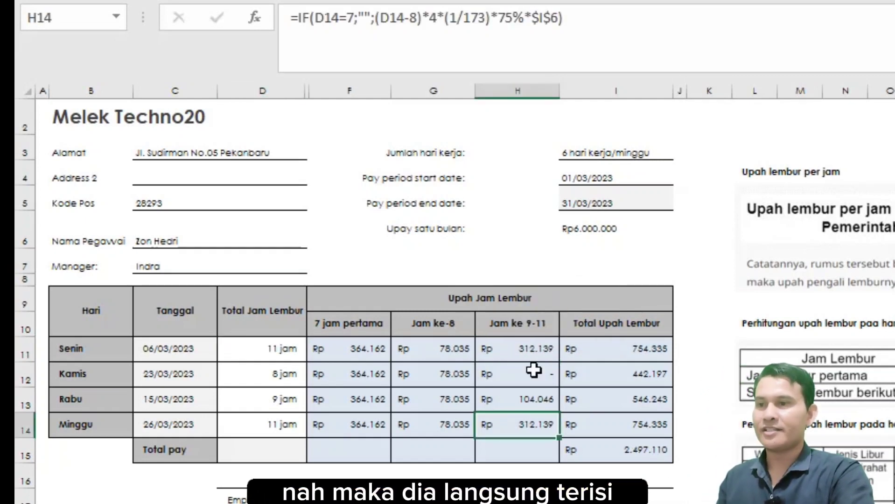
Step: Set Senin's Total Jam Lembur in D11 to 7 and check its Jam ke-8 and Jam ke 9-11 cells
{"action": "left_click", "coordinate": [288, 351]}
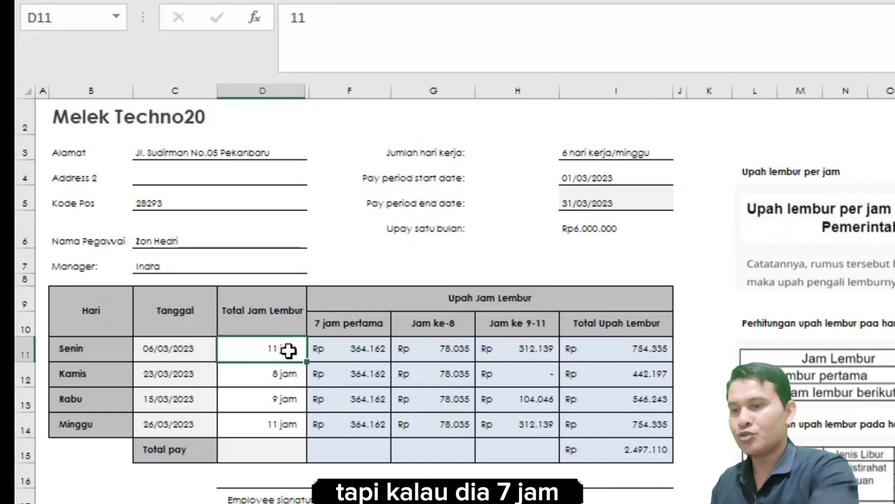
{"action": "left_click", "coordinate": [449, 462]}
{"action": "left_click", "coordinate": [415, 352]}
{"action": "left_click", "coordinate": [551, 350]}
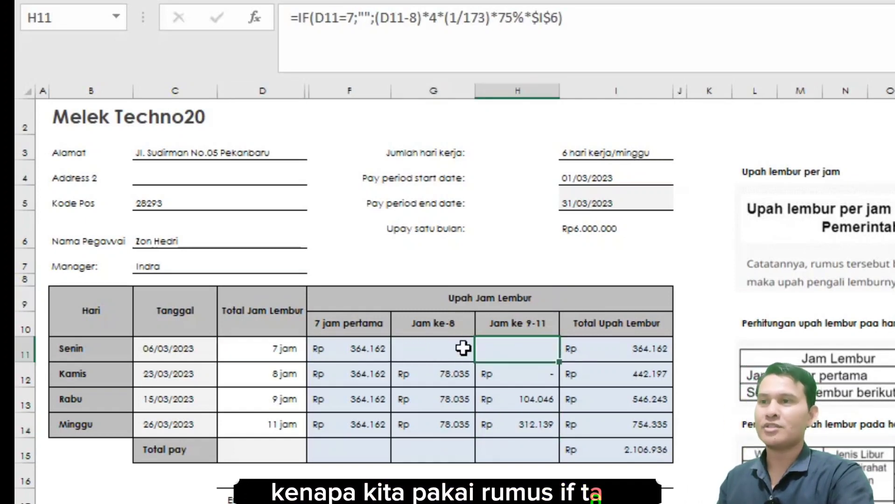
Step: Compare Senin's overtime formulas in G11, H11 and F11, and look at Kamis's Jam ke 9-11 formula in H12
{"action": "left_click", "coordinate": [455, 347]}
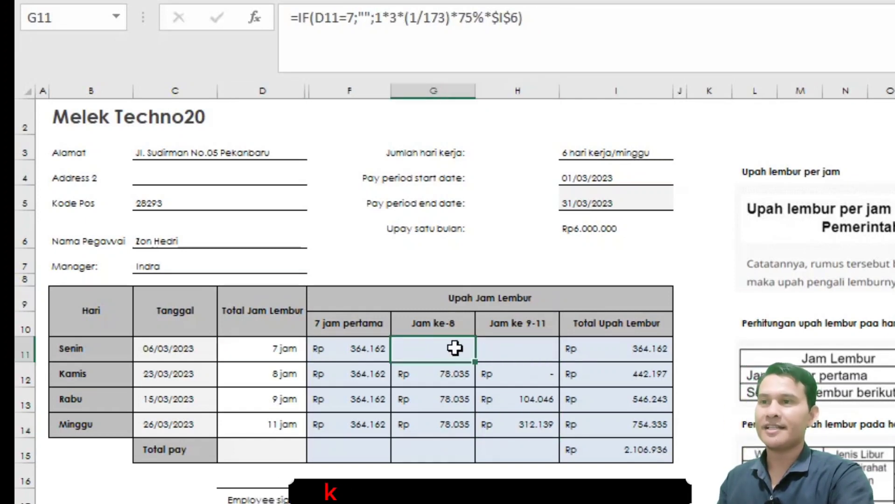
{"action": "left_click", "coordinate": [524, 350]}
{"action": "left_click", "coordinate": [427, 351]}
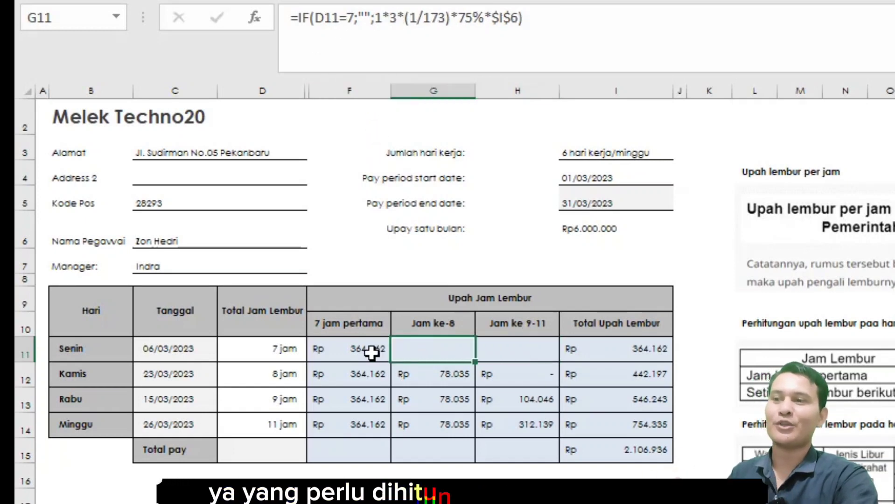
{"action": "left_click", "coordinate": [371, 352]}
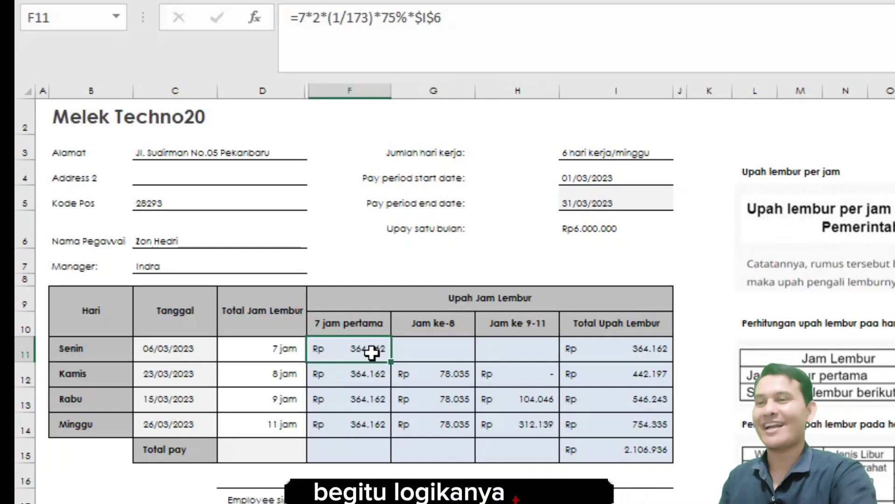
{"action": "left_click", "coordinate": [492, 385]}
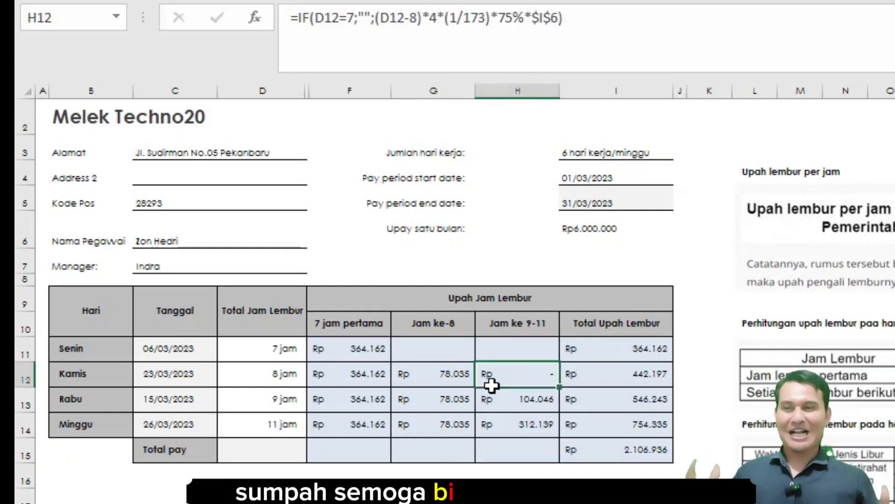